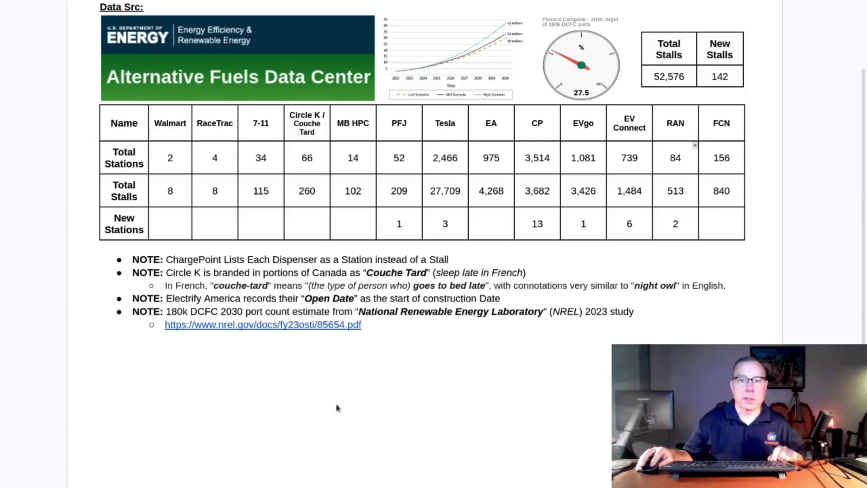
Bring the MariaDB terminal to the front and run the pasted station query
{"action": "key", "text": "super"}
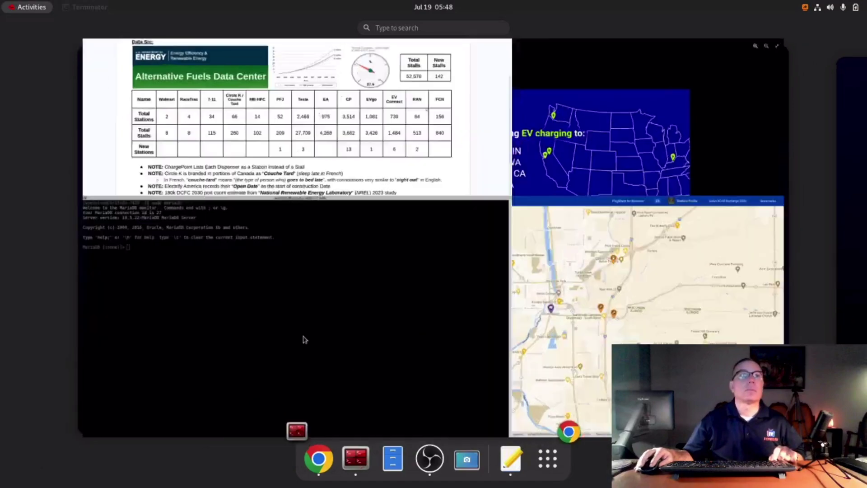
{"action": "left_click", "coordinate": [304, 339]}
{"action": "key", "text": "super"}
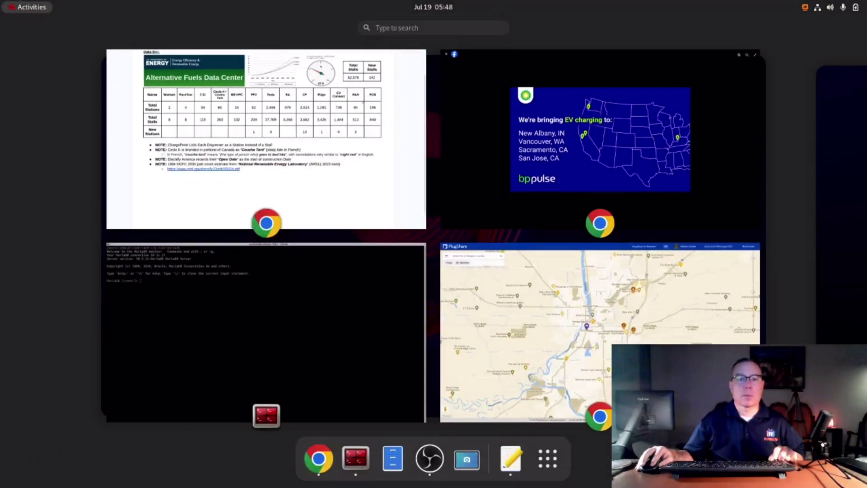
{"action": "key", "text": "super"}
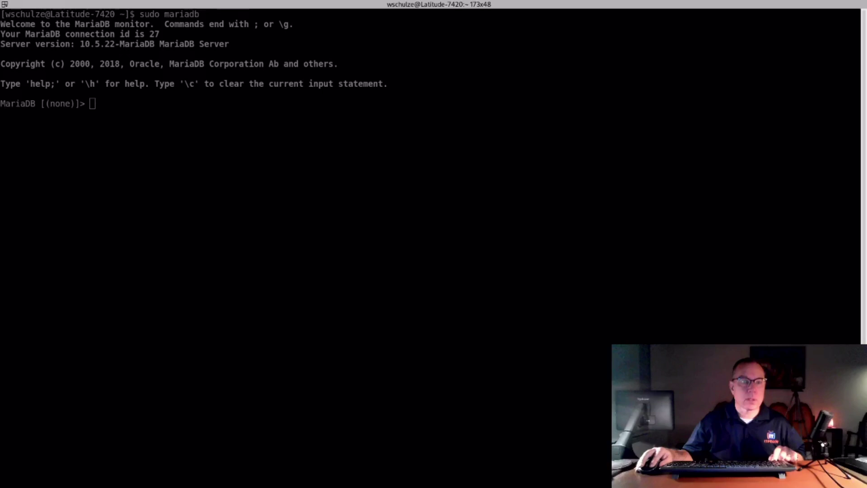
{"action": "right_click", "coordinate": [154, 185]}
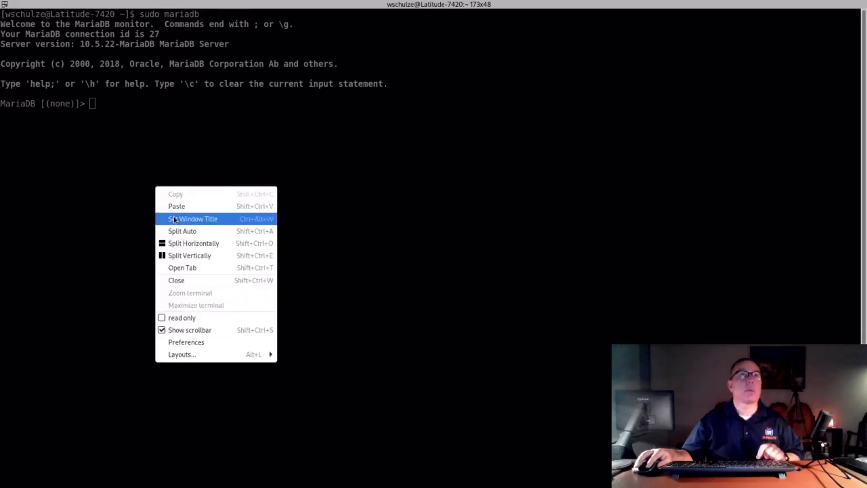
{"action": "left_click", "coordinate": [174, 206]}
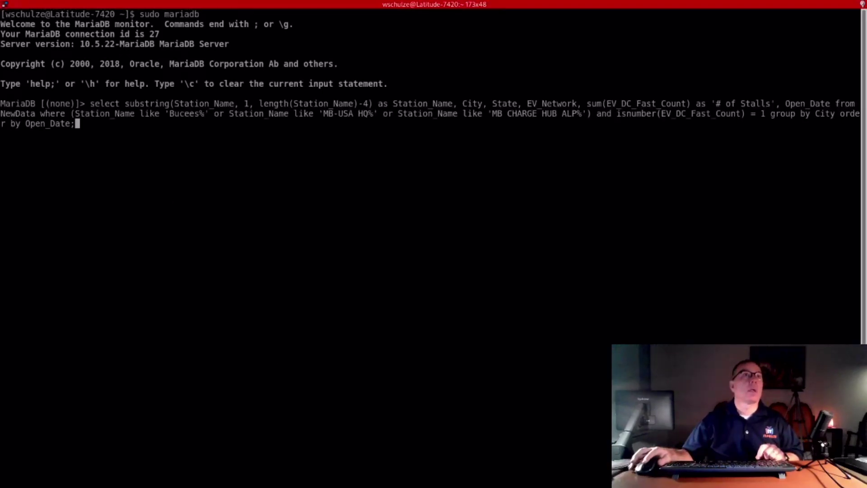
{"action": "key", "text": "Return"}
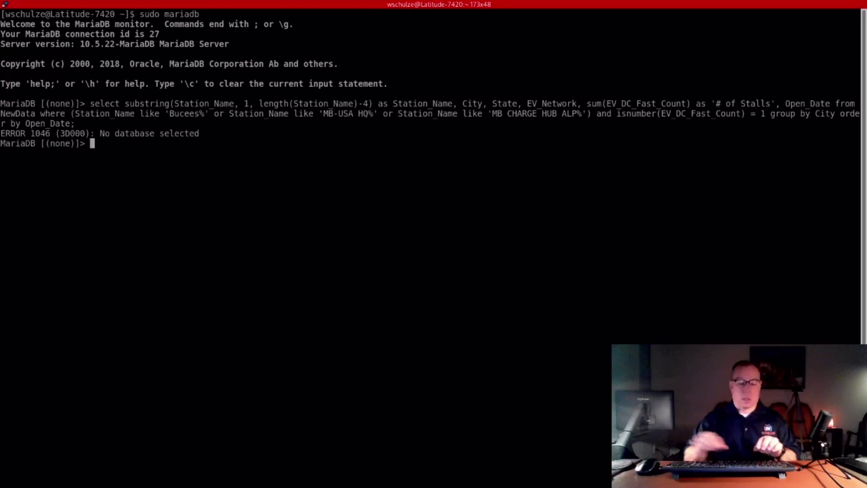
Switch to AFDC with 'use AFDC;', rerun the query, and highlight the MB CHARGE HUB ALPITRON Long Beach row
{"action": "type", "text": "use"}
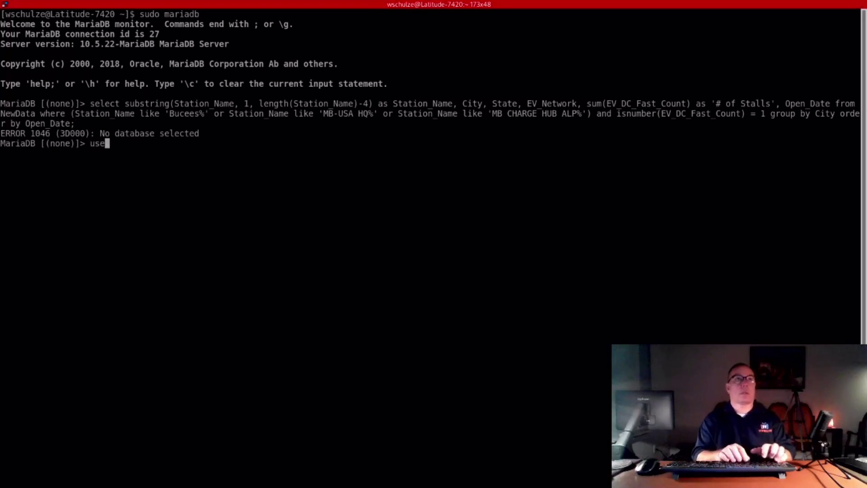
{"action": "type", "text": " AFDC;"}
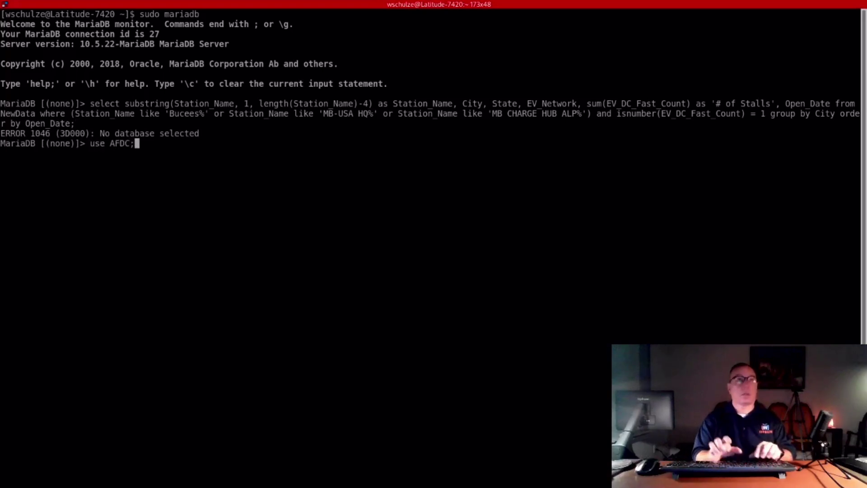
{"action": "key", "text": "Return"}
{"action": "key", "text": "Up"}
{"action": "key", "text": "Up"}
{"action": "key", "text": "Return"}
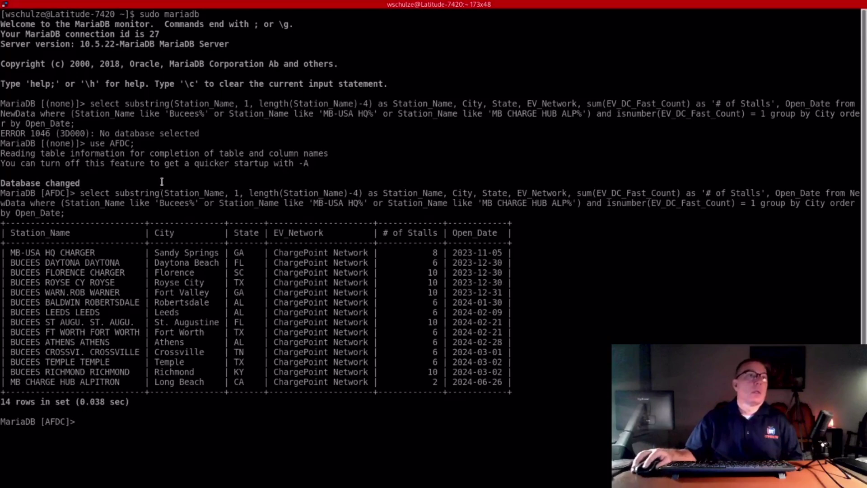
{"action": "left_click_drag", "start_coordinate": [10, 383], "coordinate": [509, 383]}
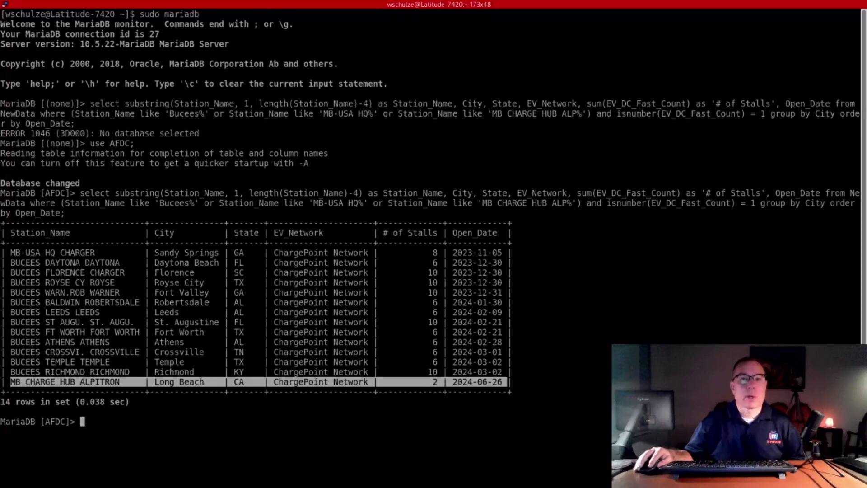
{"action": "key", "text": "alt+Tab"}
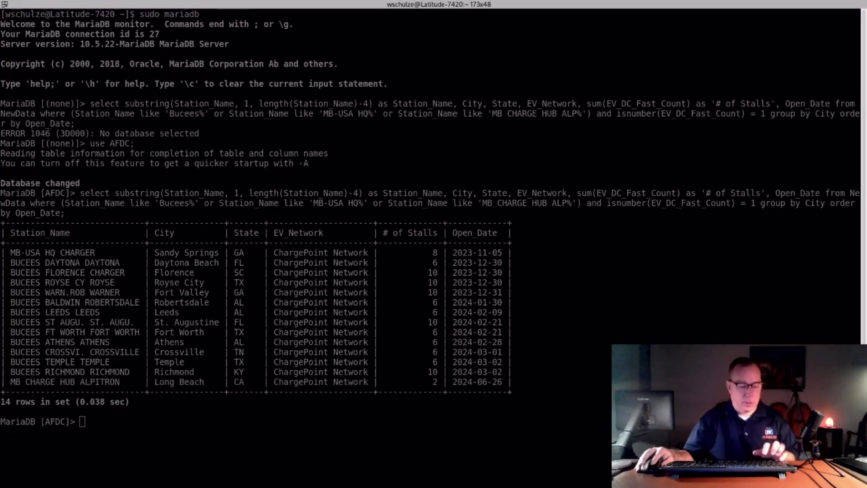
Run the Pilot/Flying J query for 52 eVgo rows and highlight the Flying J 632 Resaca row
{"action": "right_click", "coordinate": [199, 285]}
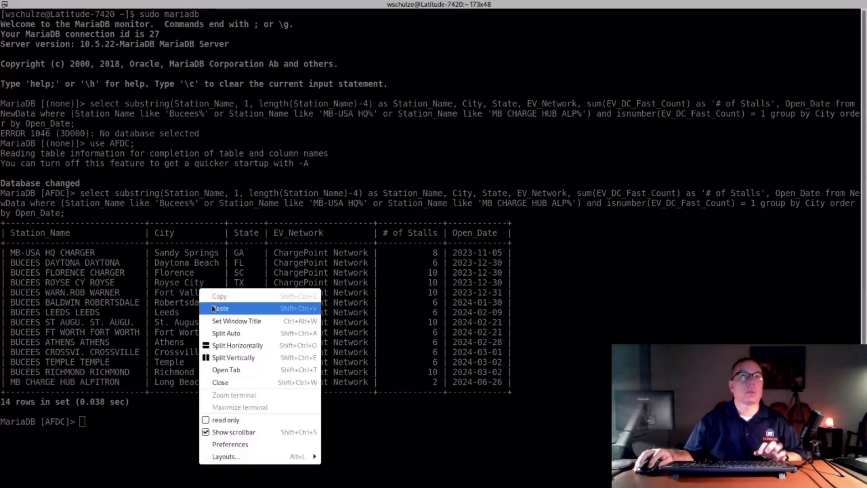
{"action": "left_click", "coordinate": [220, 308]}
{"action": "key", "text": "Return"}
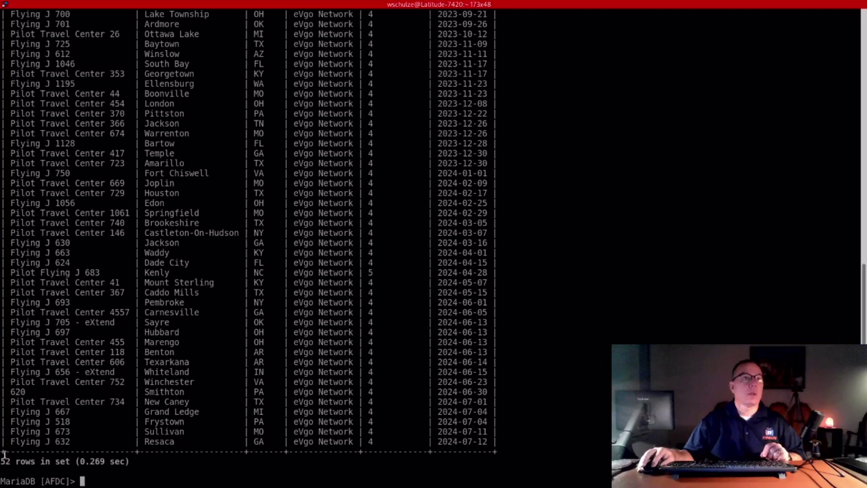
{"action": "left_click_drag", "start_coordinate": [5, 441], "coordinate": [496, 442]}
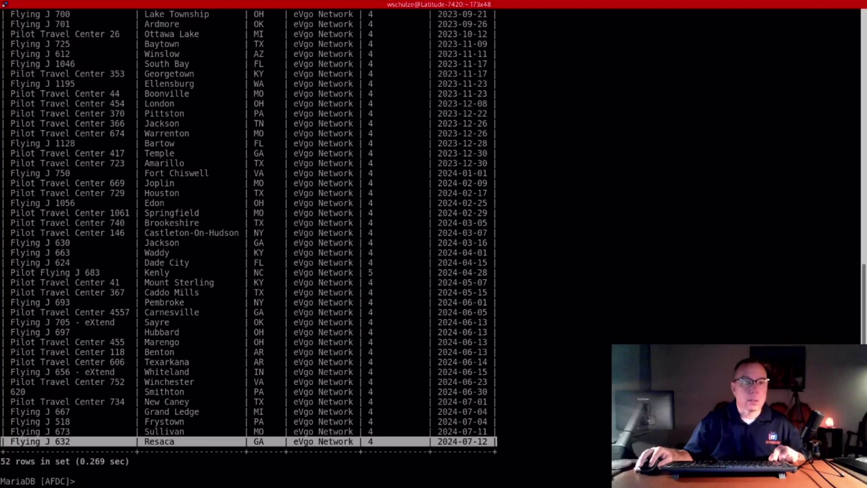
{"action": "key", "text": "alt+Tab"}
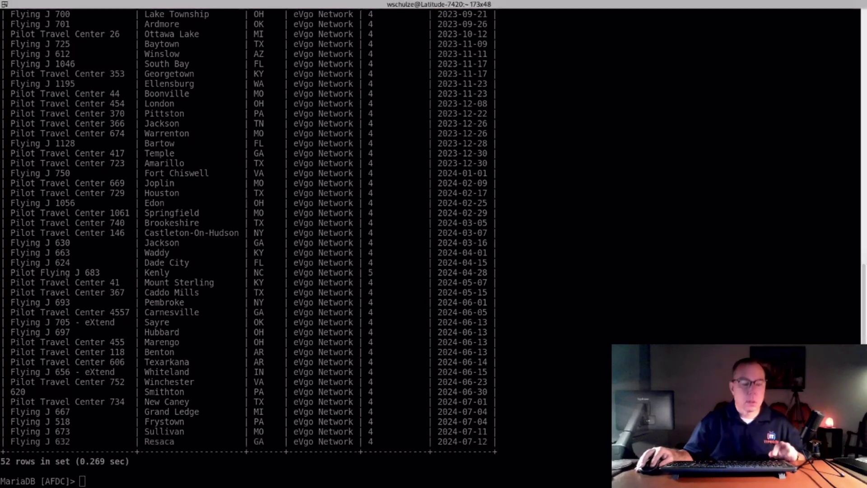
Run the Tesla Supercharger query showing three sites opened 2024-07-11 with 8, 8 and 12 stalls
{"action": "right_click", "coordinate": [170, 333]}
{"action": "left_click", "coordinate": [201, 178]}
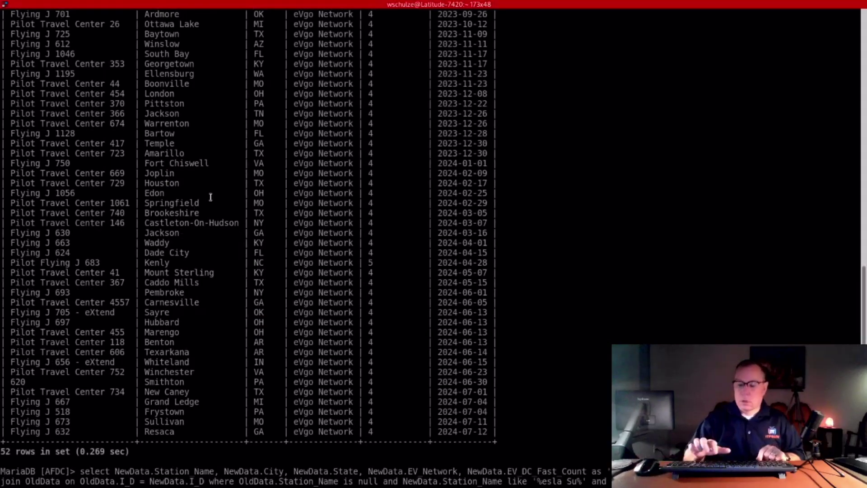
{"action": "key", "text": "Return"}
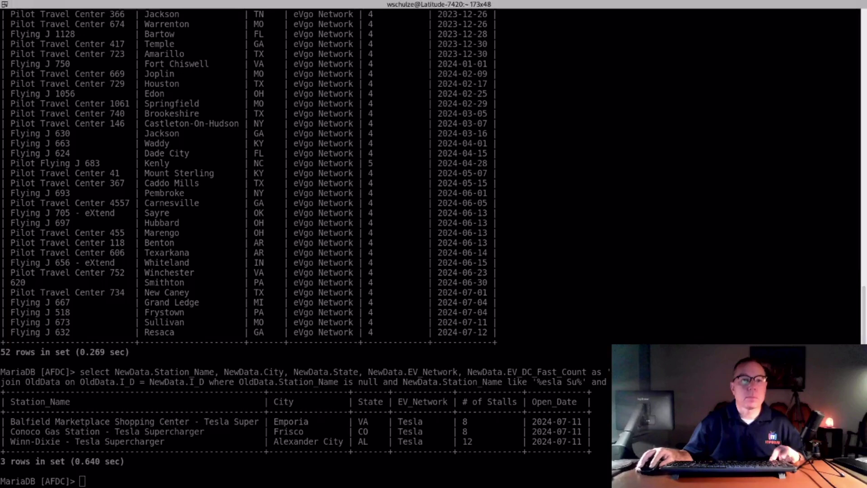
Run the ChargePoint left-join query (13 rows) and highlight the four GPM INVESTMENTS South Beloit rows
{"action": "right_click", "coordinate": [200, 265]}
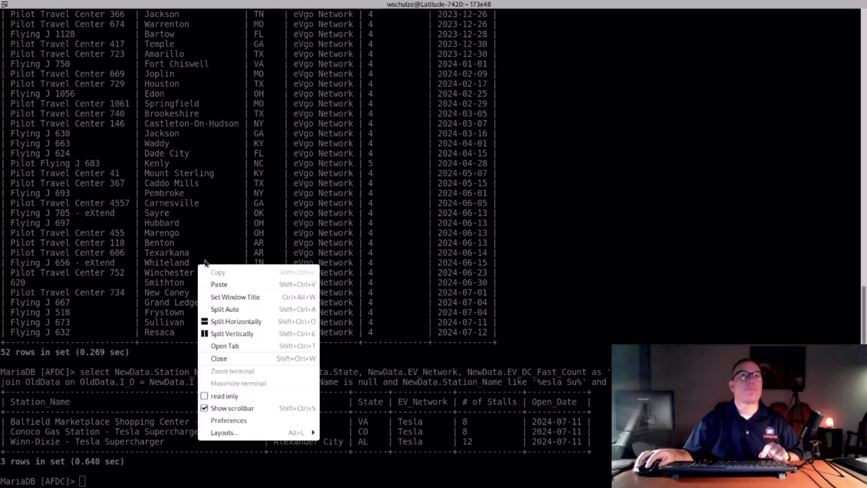
{"action": "left_click", "coordinate": [218, 285]}
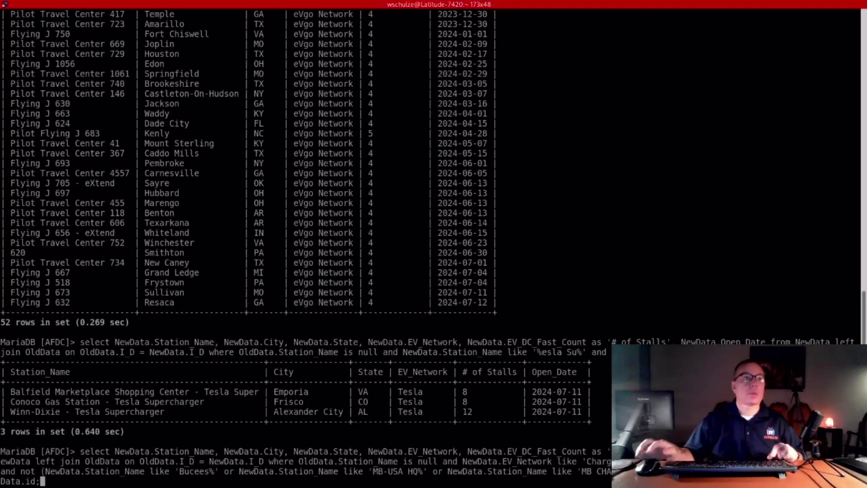
{"action": "key", "text": "Return"}
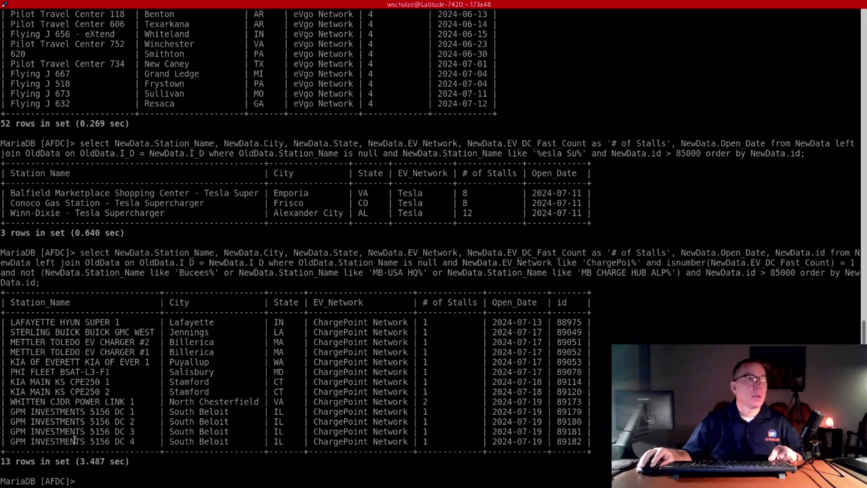
{"action": "left_click_drag", "start_coordinate": [1, 412], "coordinate": [599, 438]}
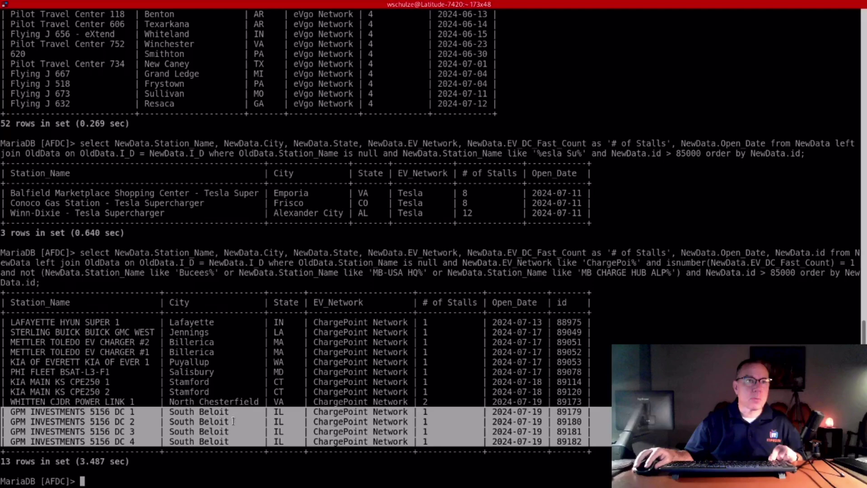
{"action": "key", "text": "super"}
Open the Fas Mart (Coming Soon) station details on the PlugShare map near South Beloit
{"action": "left_click", "coordinate": [481, 251]}
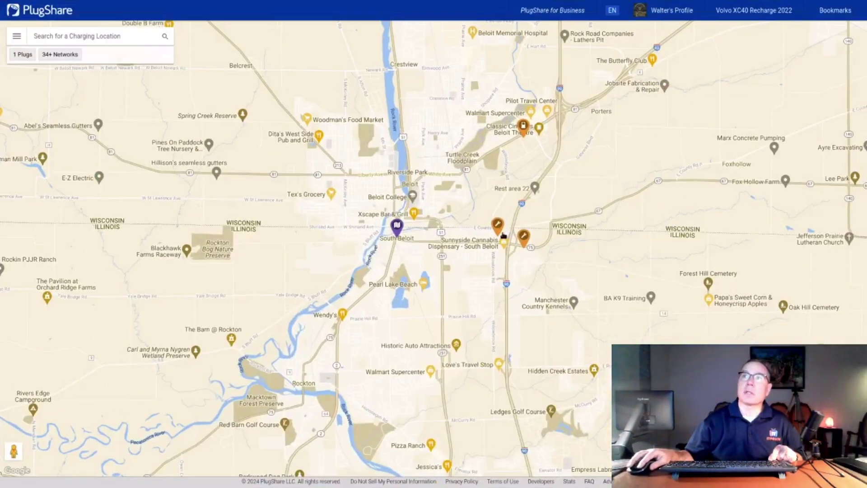
{"action": "mouse_move", "coordinate": [498, 226]}
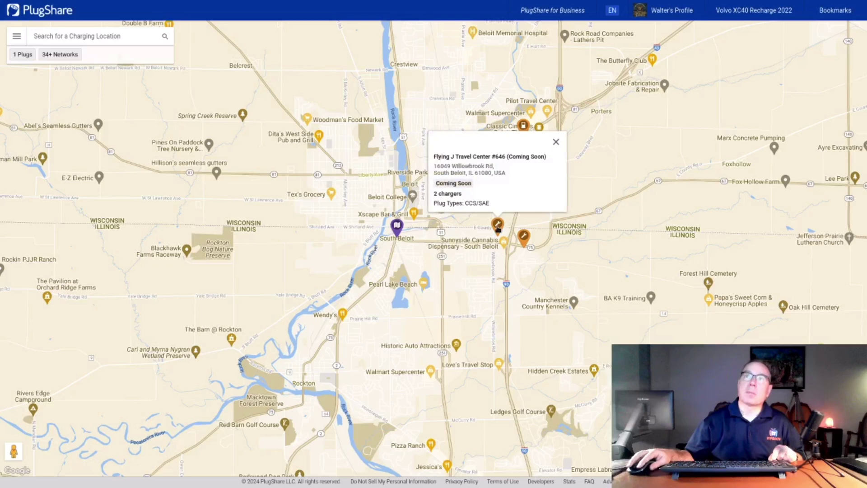
{"action": "mouse_move", "coordinate": [524, 240]}
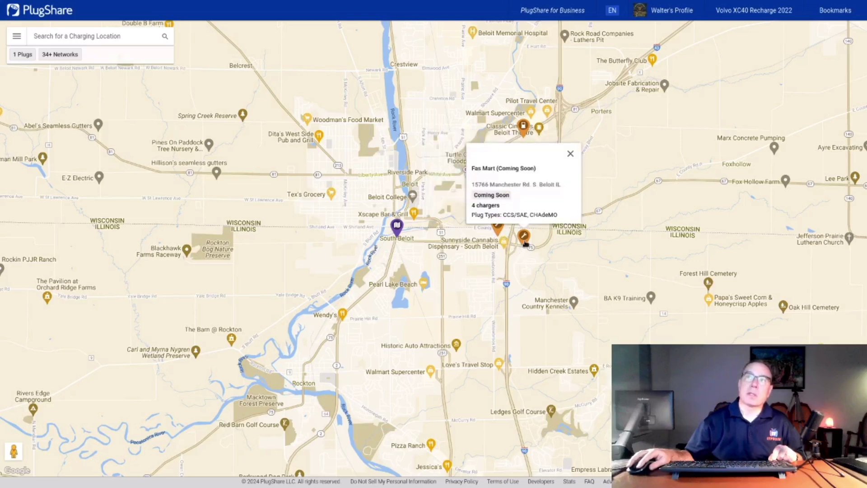
{"action": "left_click", "coordinate": [524, 236]}
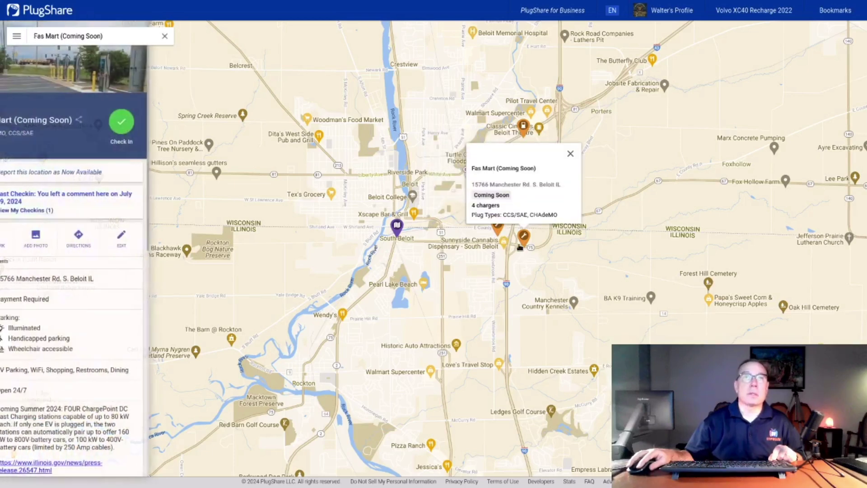
Enlarge the station photo of its 4 CCS/SAE and CHAdeMO chargers, then close the gallery
{"action": "left_click", "coordinate": [90, 67]}
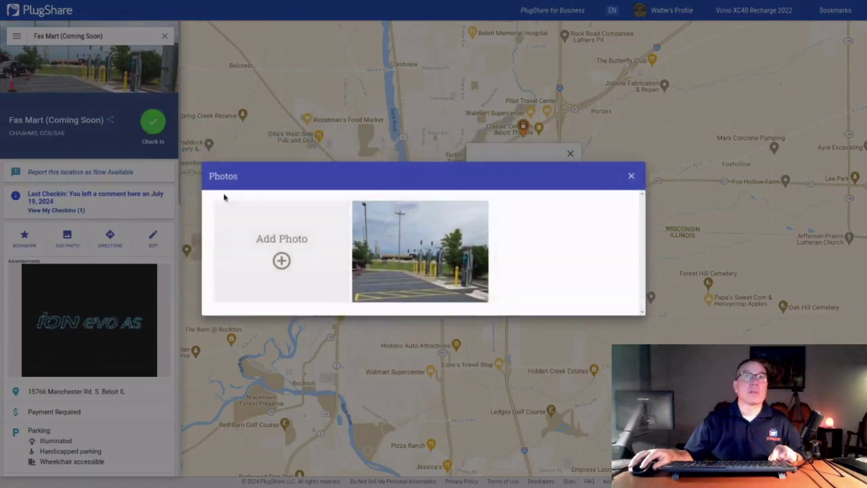
{"action": "left_click", "coordinate": [403, 255]}
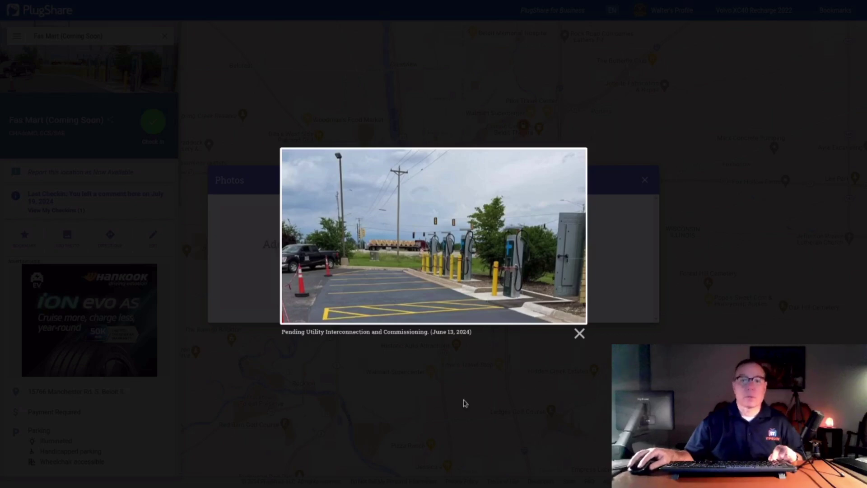
{"action": "left_click", "coordinate": [579, 333]}
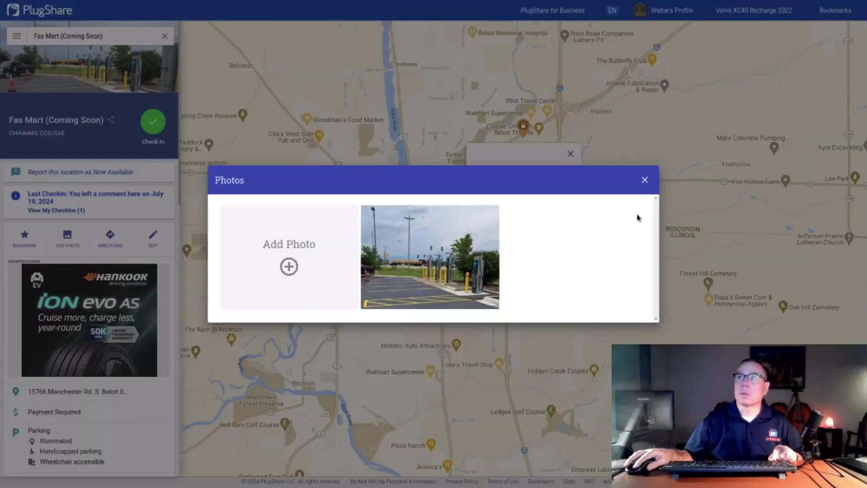
{"action": "left_click", "coordinate": [646, 180]}
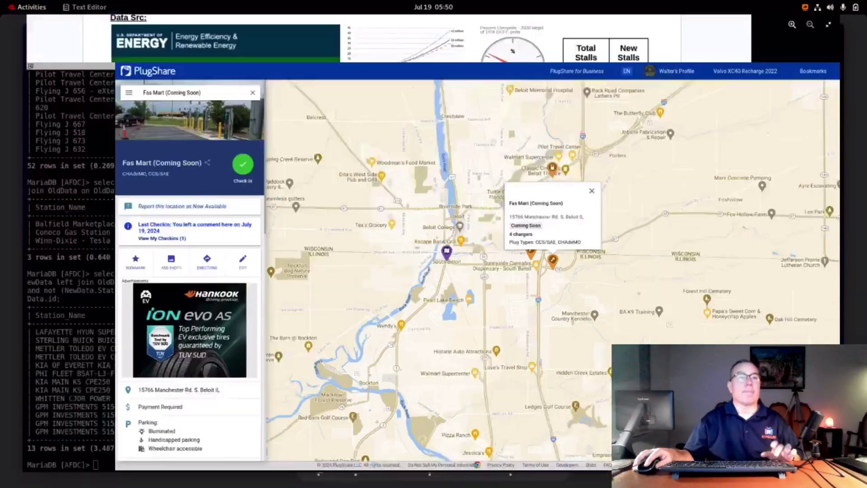
{"action": "key", "text": "super"}
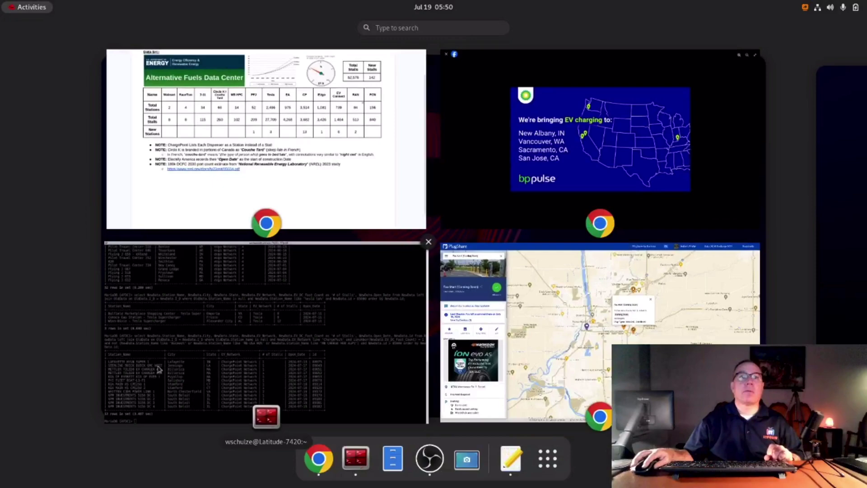
Run the GPM substring/sum query (12 city rows) and highlight the Scotchman, North Carolina and South Beloit rows
{"action": "left_click", "coordinate": [163, 366]}
{"action": "right_click", "coordinate": [254, 237]}
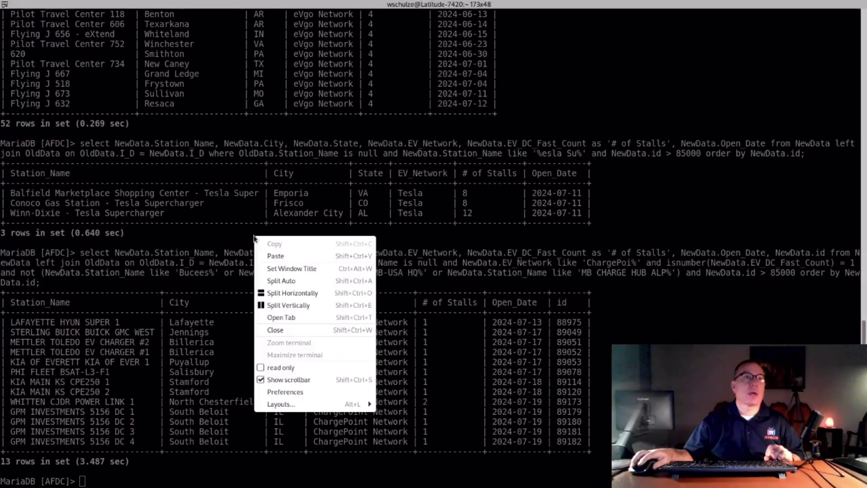
{"action": "left_click", "coordinate": [275, 256]}
{"action": "key", "text": "Return"}
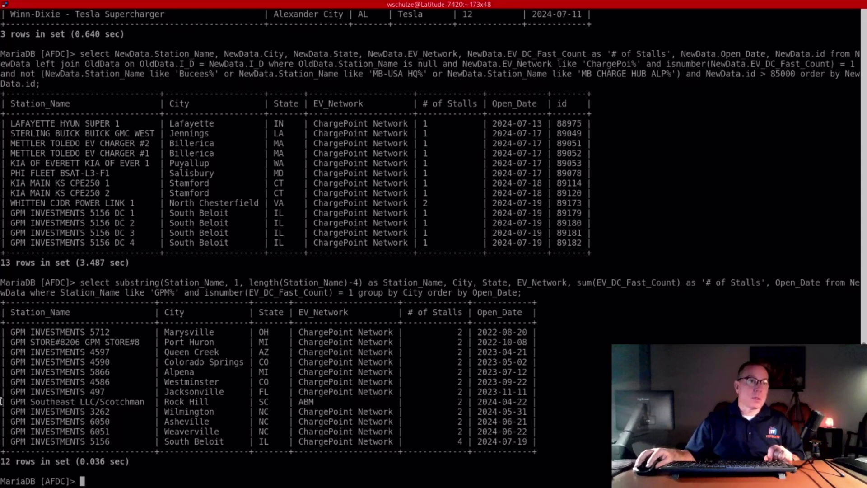
{"action": "left_click_drag", "start_coordinate": [1, 402], "coordinate": [540, 402]}
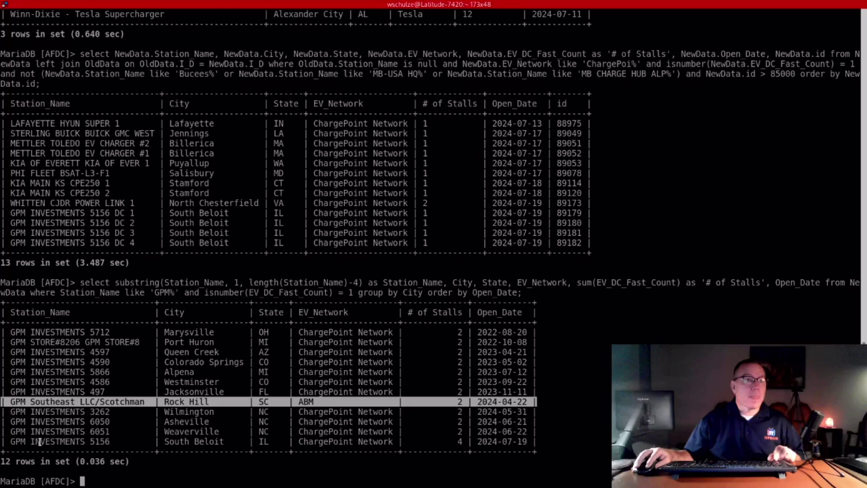
{"action": "left_click_drag", "start_coordinate": [0, 412], "coordinate": [565, 430]}
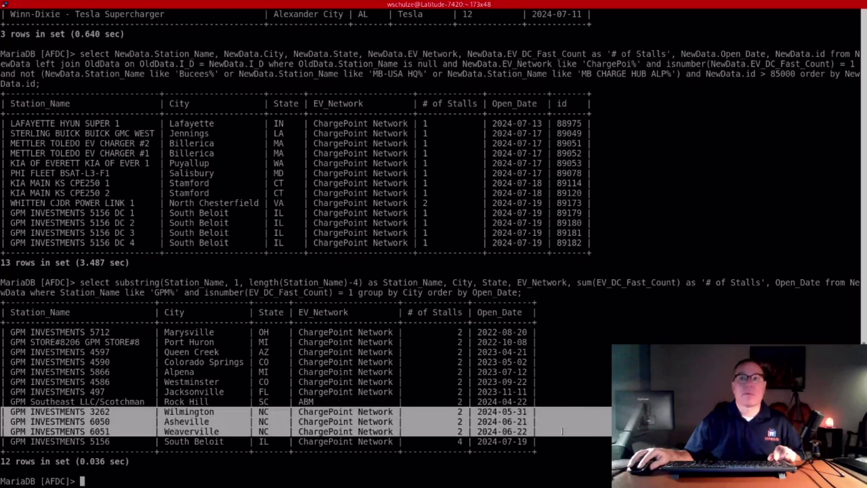
{"action": "left_click_drag", "start_coordinate": [559, 434], "coordinate": [556, 438]}
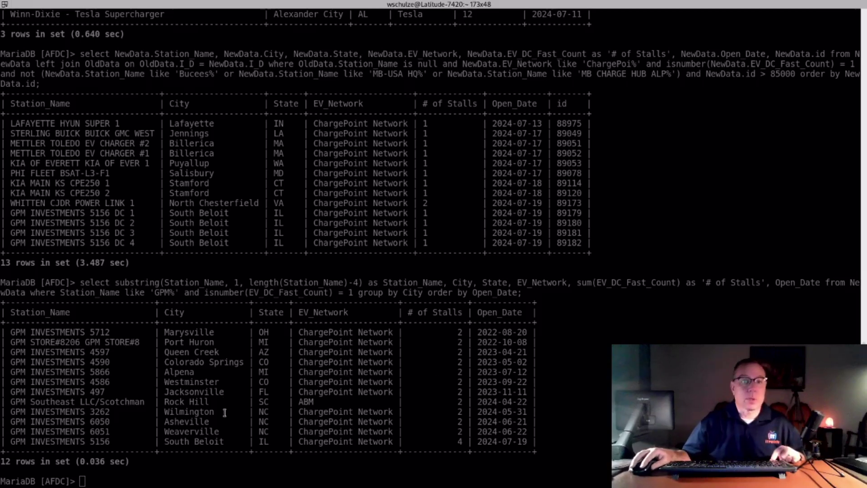
Run the eVgo query showing one new Brooklyn station with 4 stalls
{"action": "right_click", "coordinate": [253, 249]}
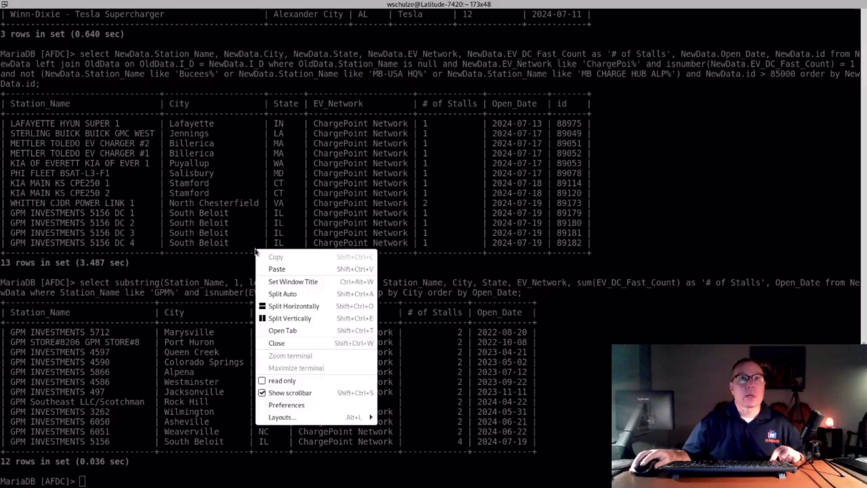
{"action": "left_click", "coordinate": [272, 267]}
{"action": "key", "text": "Return"}
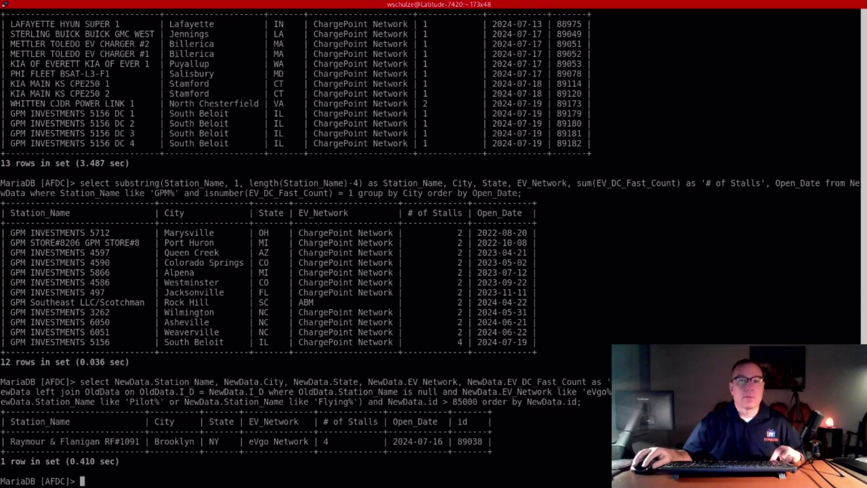
{"action": "key", "text": "alt+Tab"}
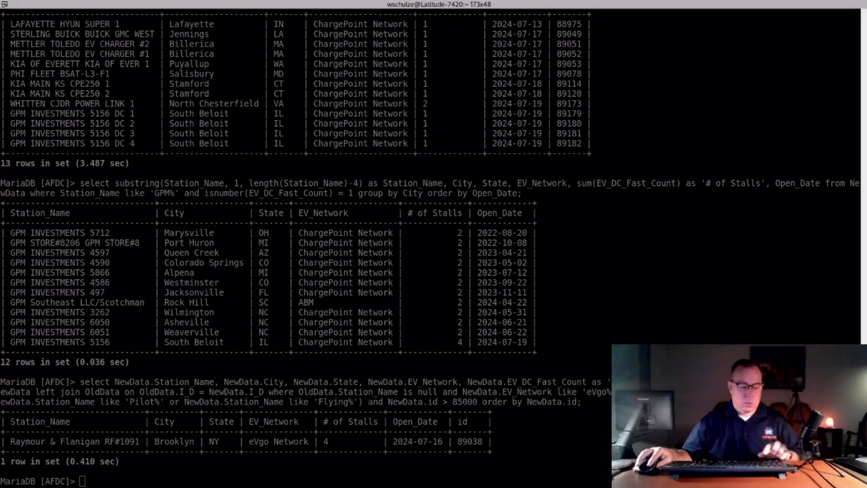
Run the EV Connect query for six new stations and highlight the Randy Marion Cadillac row
{"action": "right_click", "coordinate": [170, 343]}
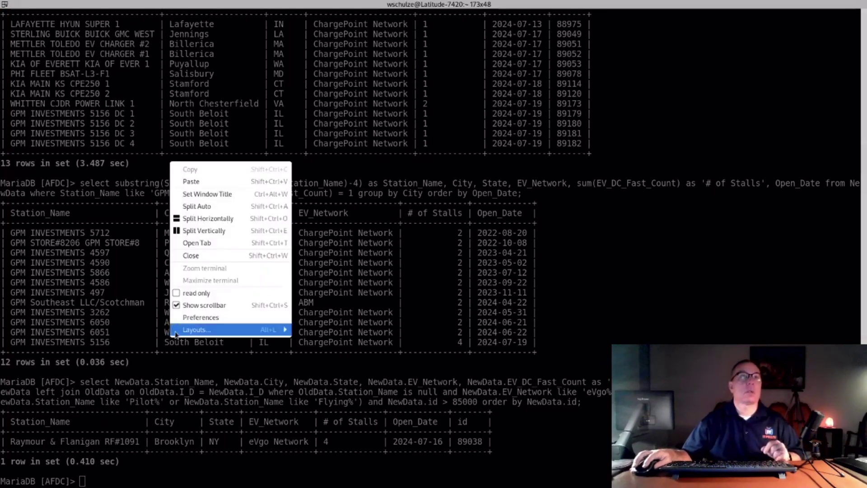
{"action": "left_click", "coordinate": [192, 182]}
{"action": "key", "text": "Return"}
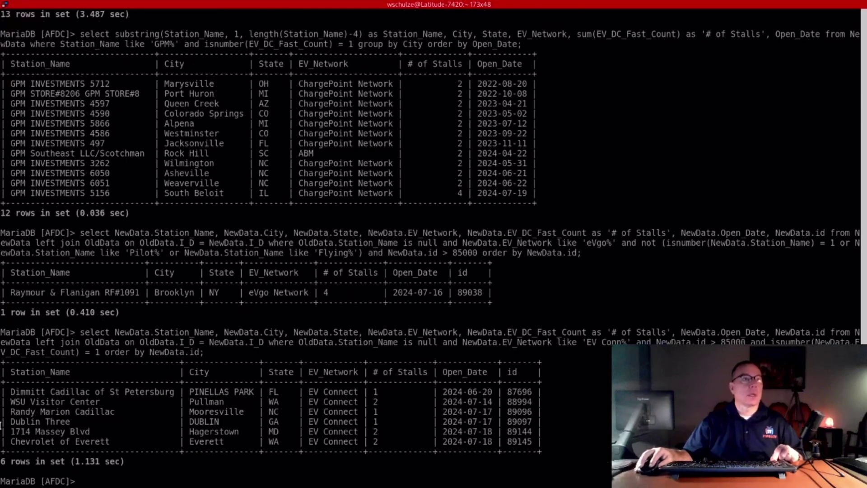
{"action": "left_click_drag", "start_coordinate": [1, 411], "coordinate": [547, 410]}
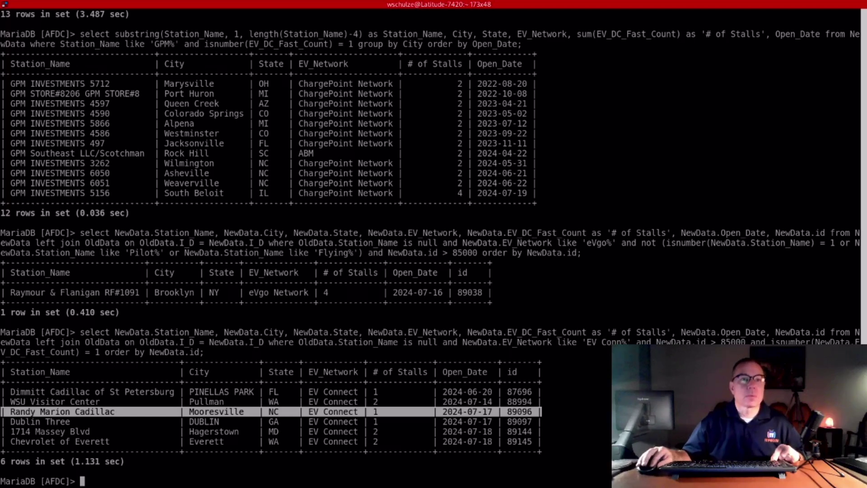
{"action": "key", "text": "alt+Tab"}
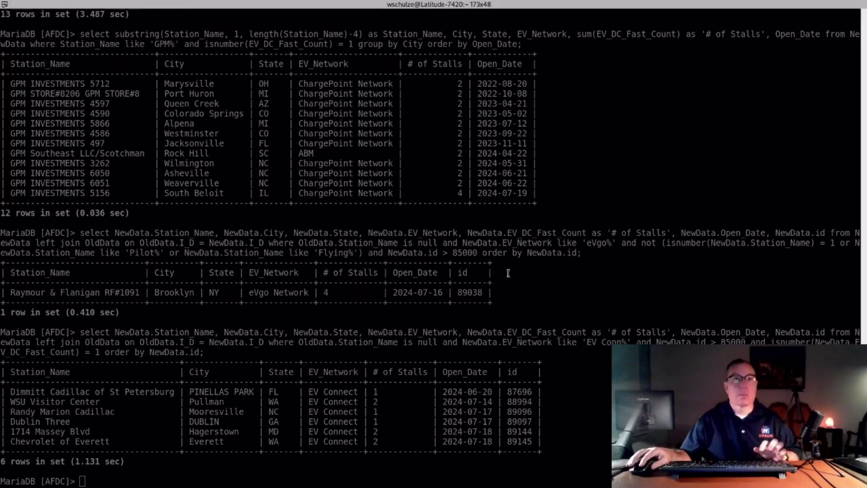
Run the RIVIAN_A% query and highlight the Kittery and Freeport, Maine rows, 6 stalls each
{"action": "right_click", "coordinate": [485, 256]}
{"action": "left_click", "coordinate": [511, 272]}
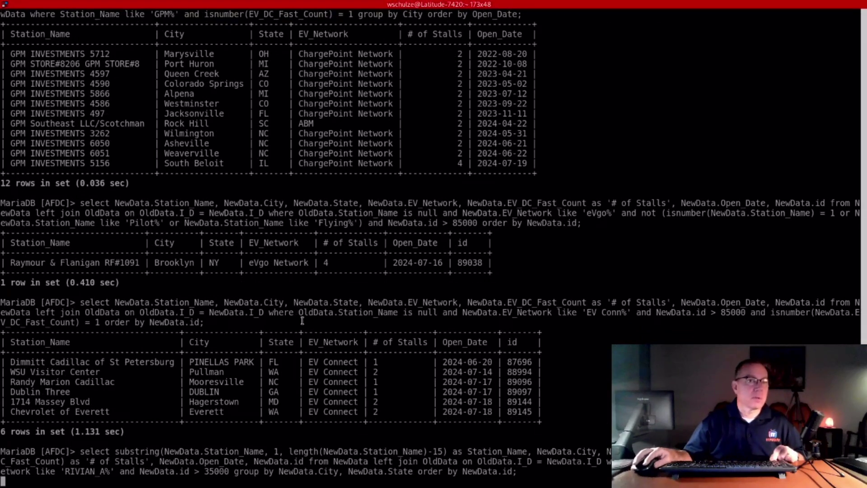
{"action": "key", "text": "Return"}
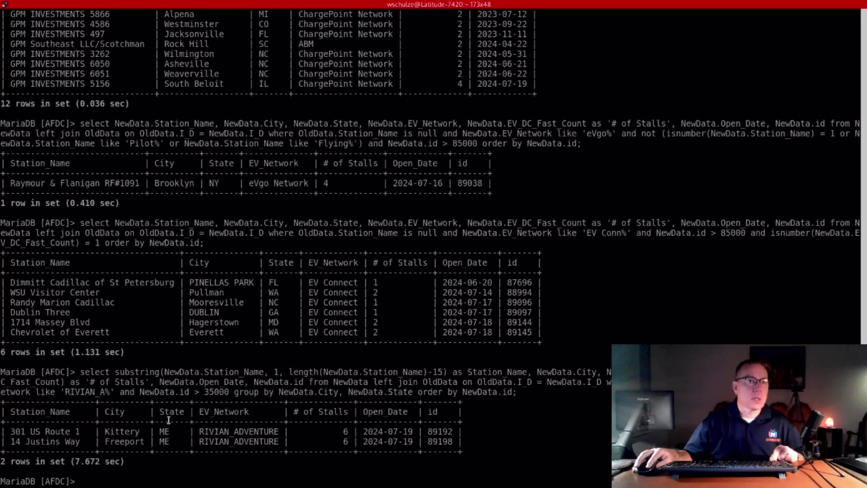
{"action": "left_click_drag", "start_coordinate": [2, 432], "coordinate": [483, 439]}
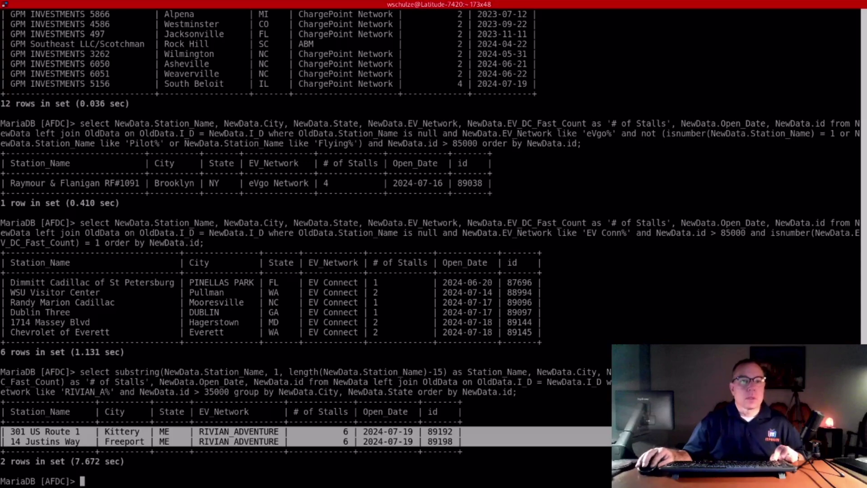
{"action": "key", "text": "alt+Tab"}
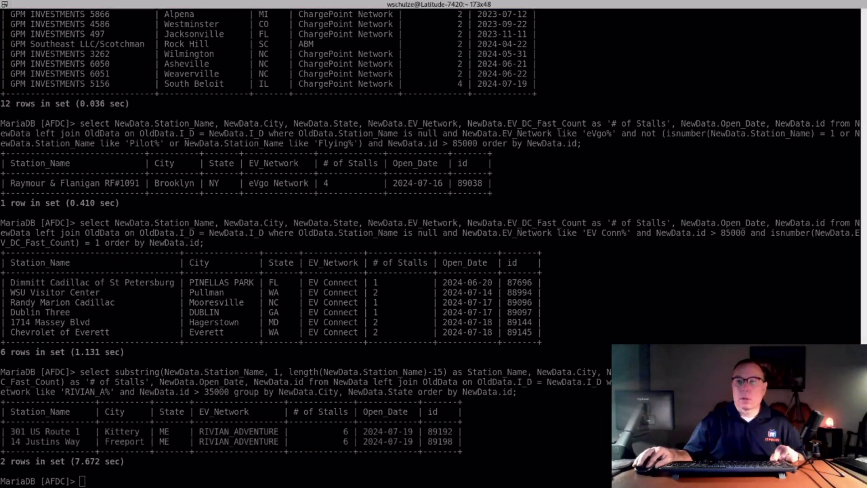
View the bp pulse four-city infographic, then paste the Rivian query back at the MariaDB prompt
{"action": "key", "text": "super"}
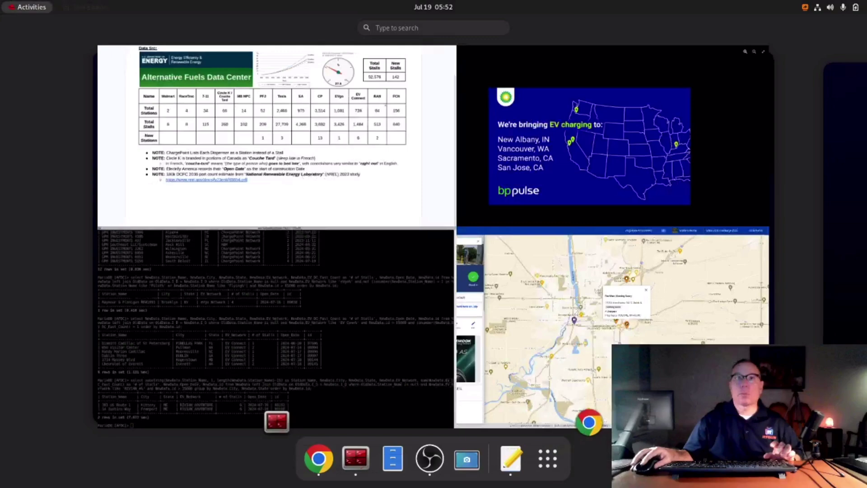
{"action": "left_click", "coordinate": [555, 179]}
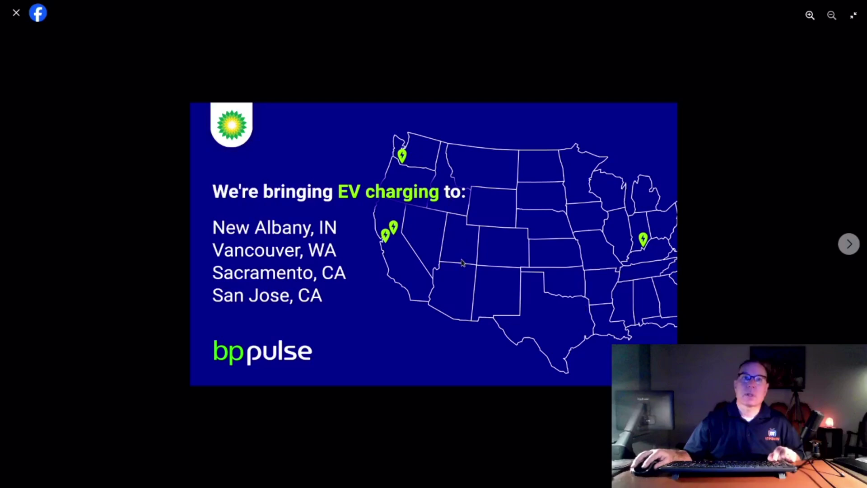
{"action": "key", "text": "super"}
{"action": "left_click", "coordinate": [266, 285]}
{"action": "right_click", "coordinate": [266, 285]}
{"action": "left_click", "coordinate": [271, 288]}
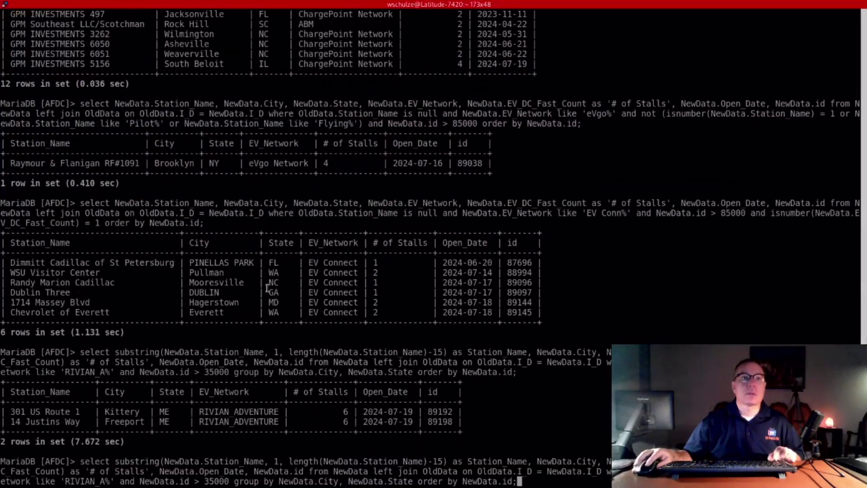
Run the BP_PULSE query listing 42 stations and highlight the three newest June 2024 rows
{"action": "key", "text": "Return"}
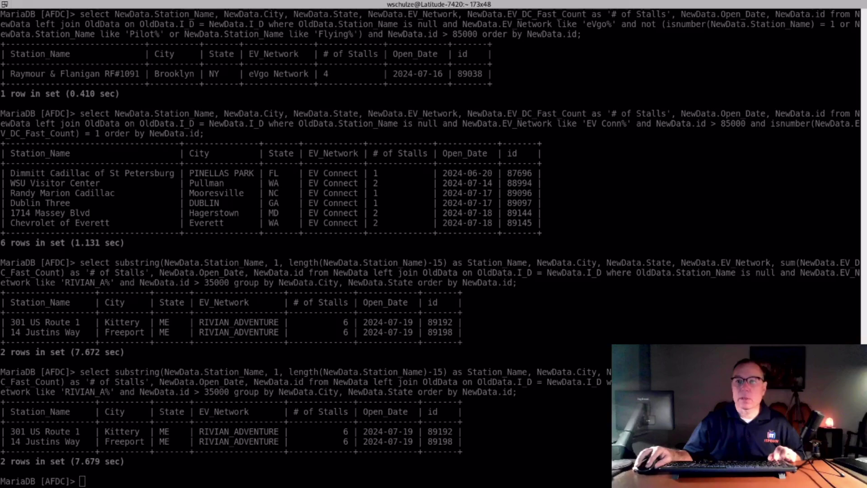
{"action": "right_click", "coordinate": [449, 194]}
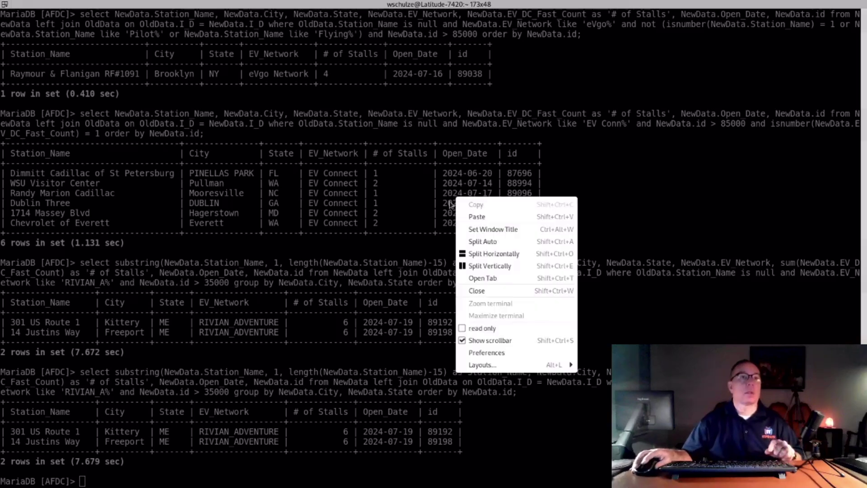
{"action": "left_click", "coordinate": [468, 222]}
{"action": "key", "text": "Return"}
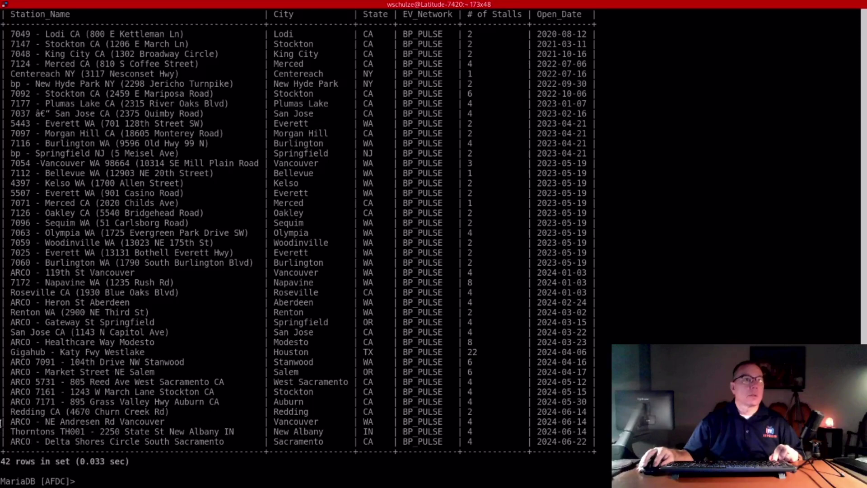
{"action": "left_click_drag", "start_coordinate": [2, 420], "coordinate": [623, 442]}
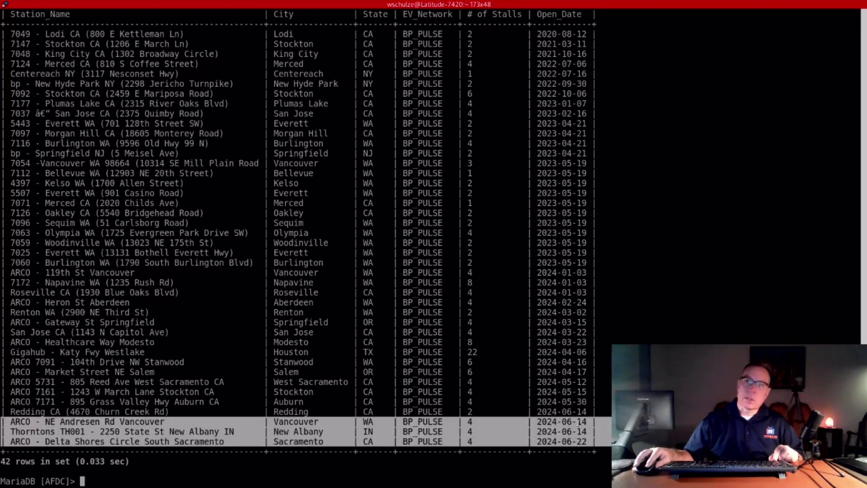
Compare against the bp pulse infographic and highlight the ARCO 7091 Stanwood and NE Andresen Rd Vancouver rows
{"action": "key", "text": "super"}
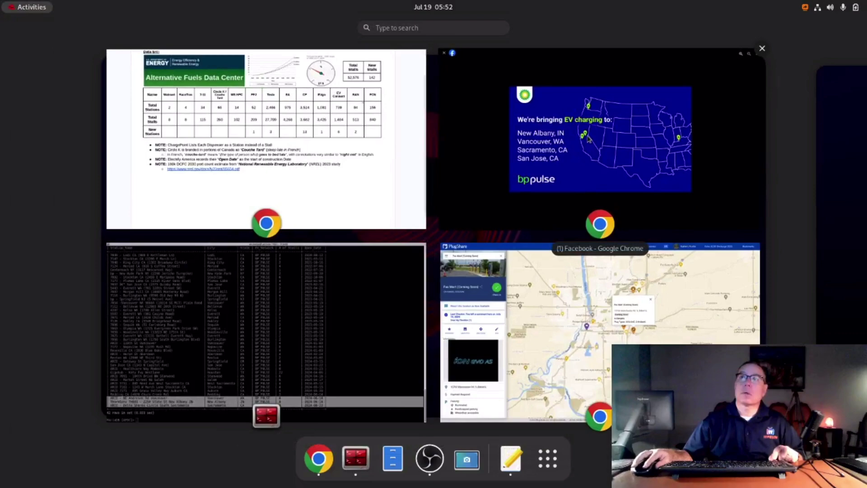
{"action": "left_click", "coordinate": [701, 204]}
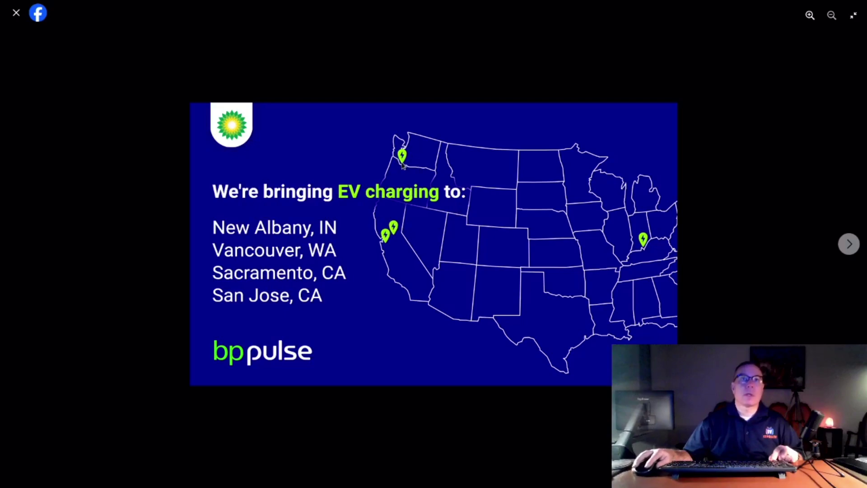
{"action": "key", "text": "super"}
{"action": "left_click", "coordinate": [294, 354]}
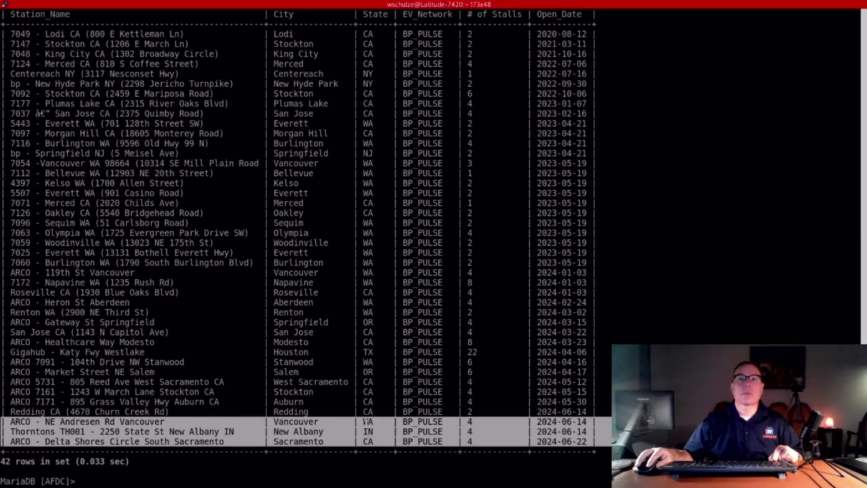
{"action": "left_click", "coordinate": [4, 361]}
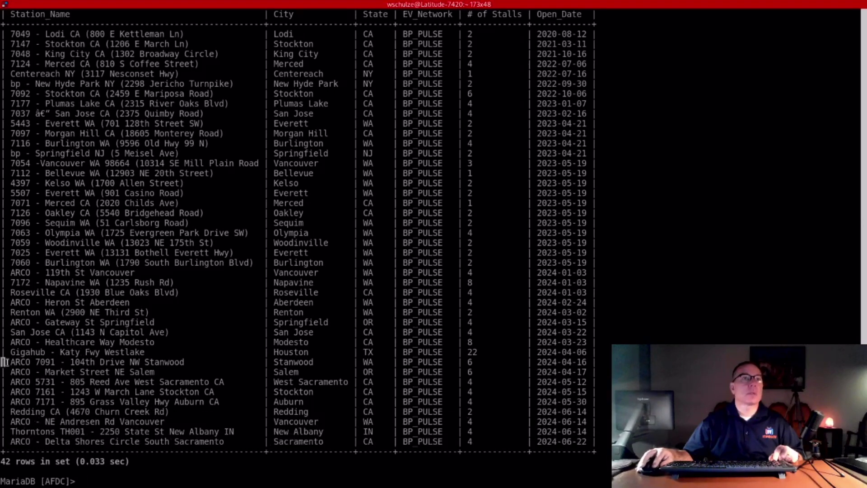
{"action": "left_click_drag", "start_coordinate": [5, 361], "coordinate": [366, 363]}
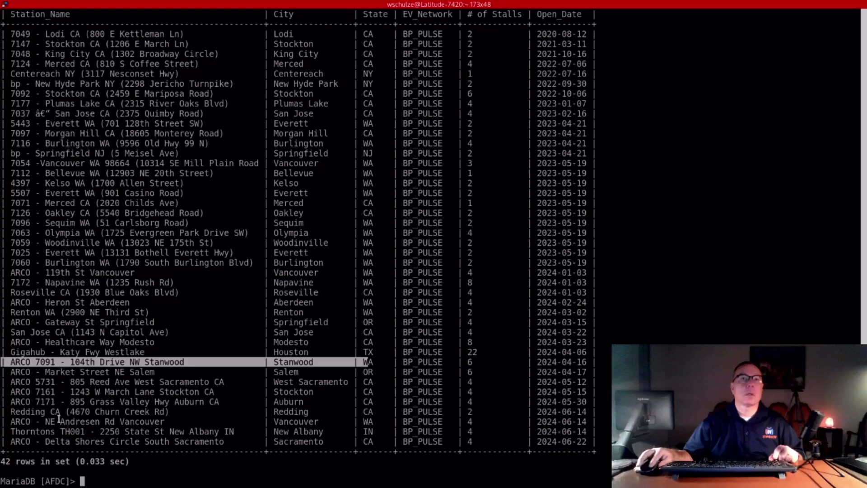
{"action": "left_click_drag", "start_coordinate": [2, 421], "coordinate": [591, 422]}
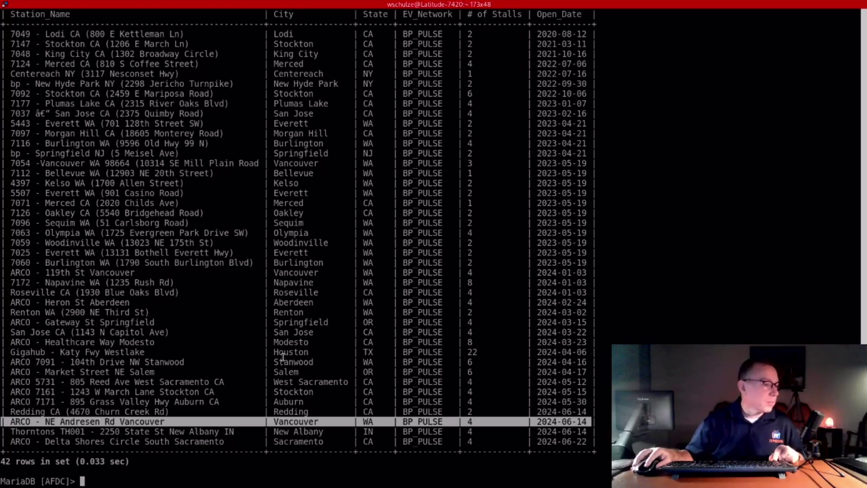
{"action": "key", "text": "super"}
{"action": "key", "text": "super"}
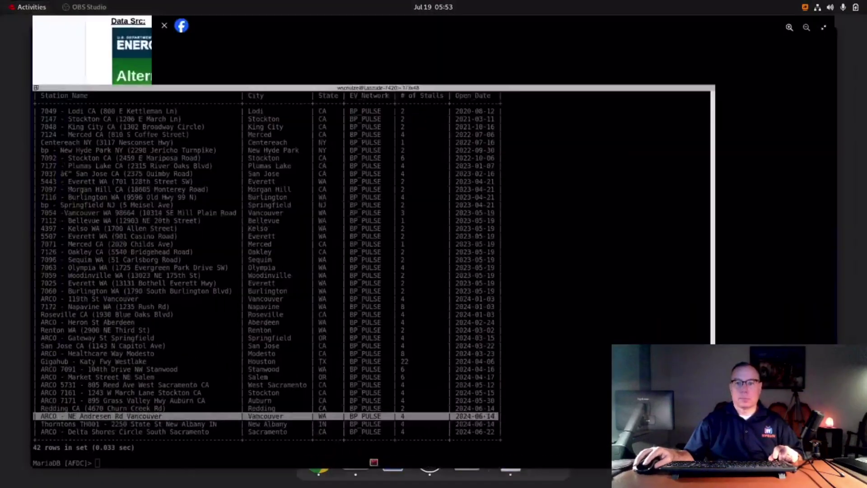